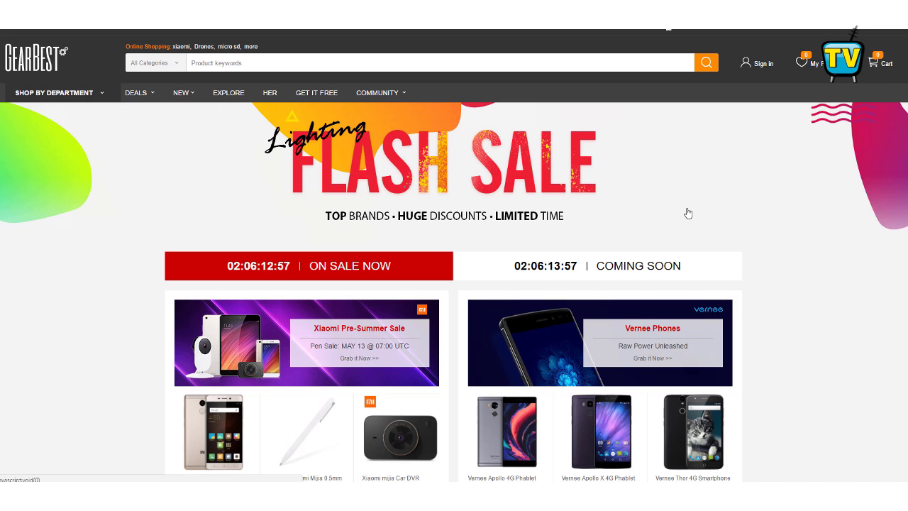
pyautogui.scroll(-4, 687, 214)
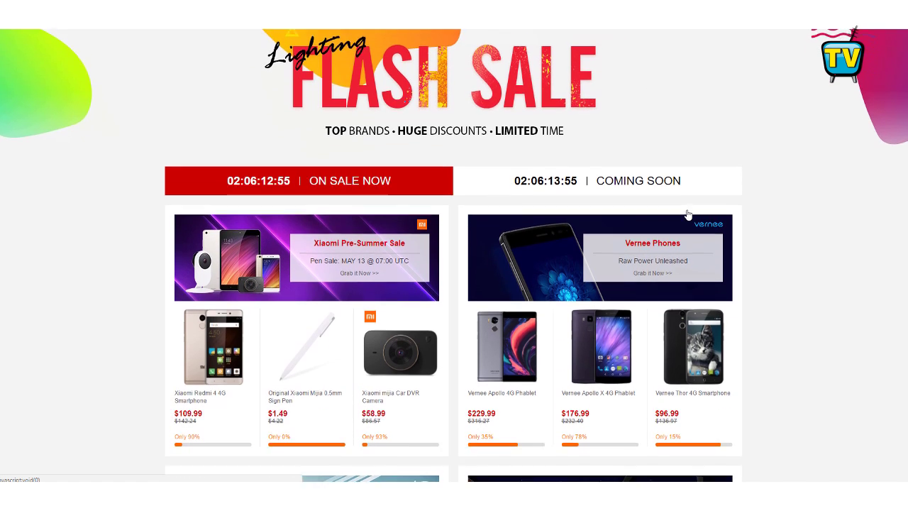
pyautogui.scroll(-1, 687, 215)
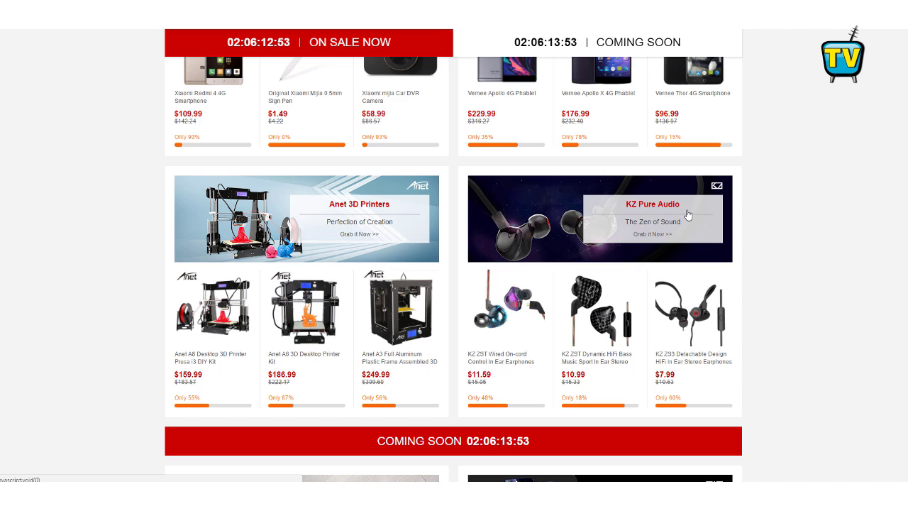
pyautogui.scroll(-1, 687, 214)
pyautogui.scroll(2, 688, 214)
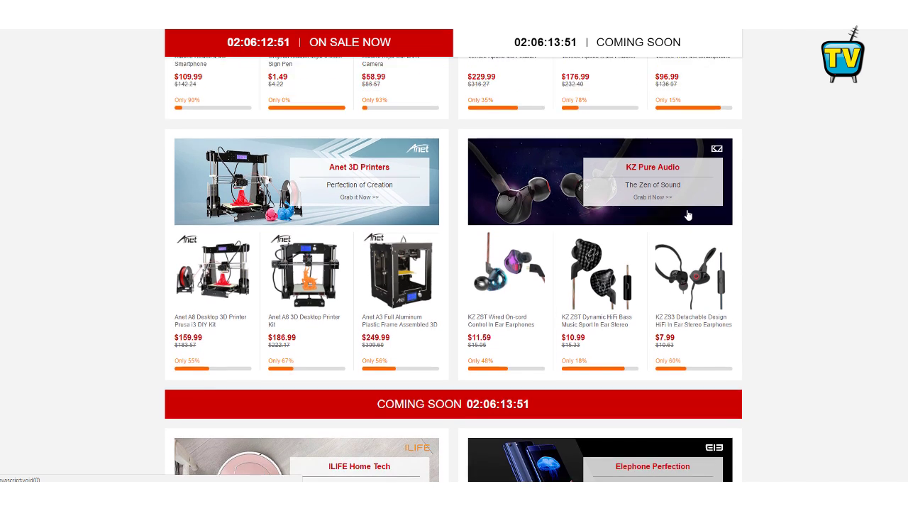
pyautogui.scroll(-3, 687, 214)
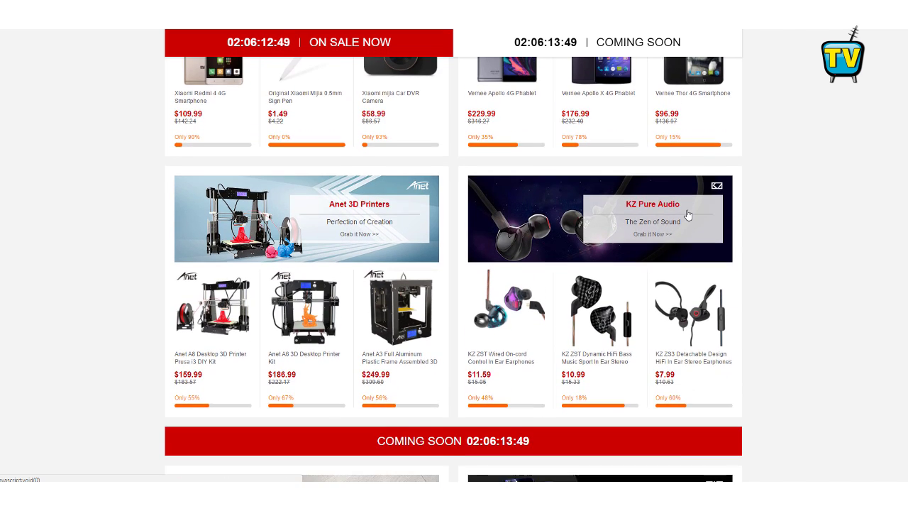
pyautogui.scroll(-4, 687, 214)
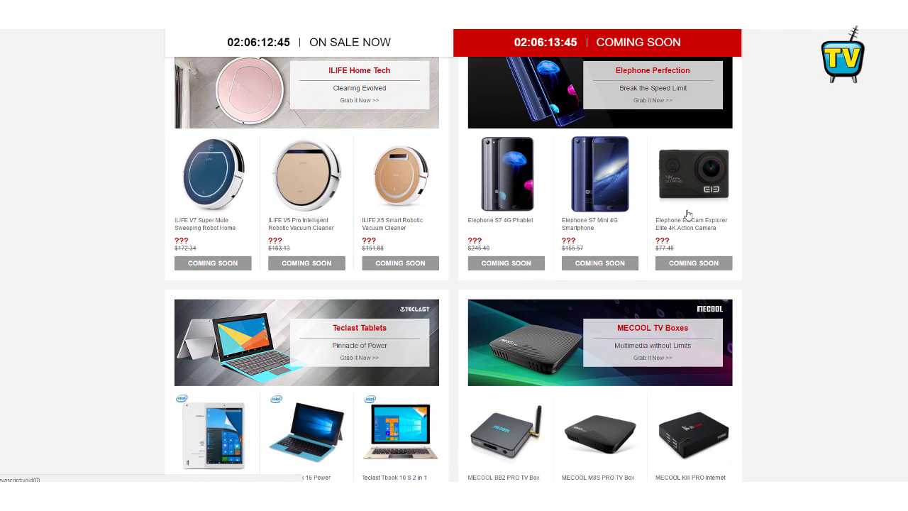
pyautogui.scroll(-4, 687, 215)
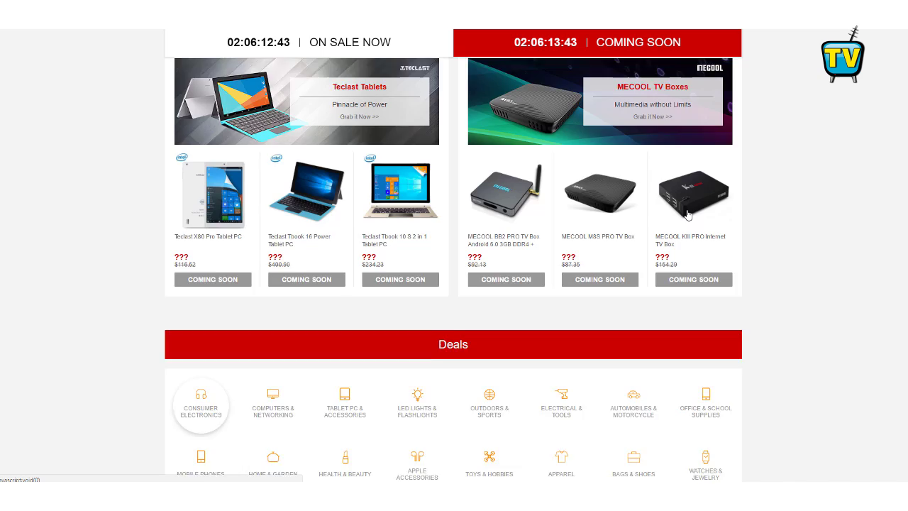
pyautogui.scroll(-4, 687, 214)
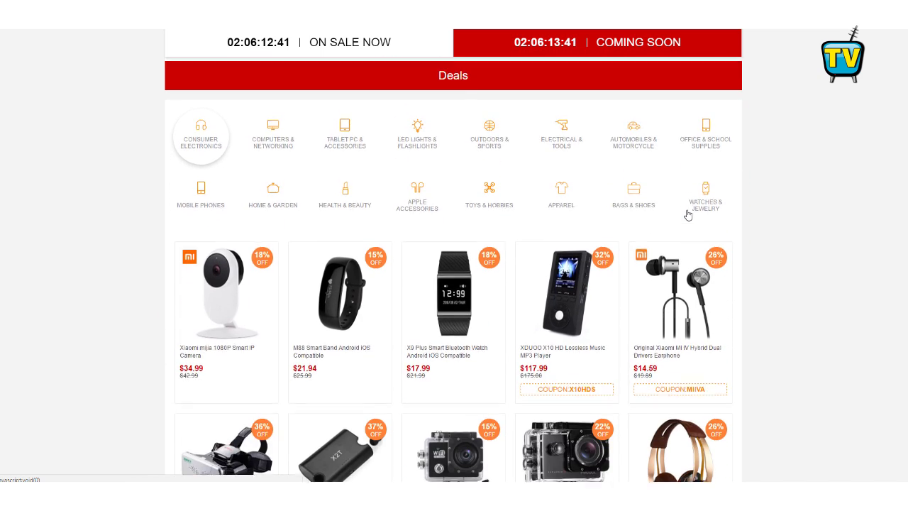
pyautogui.scroll(-1, 687, 214)
pyautogui.scroll(-4, 687, 214)
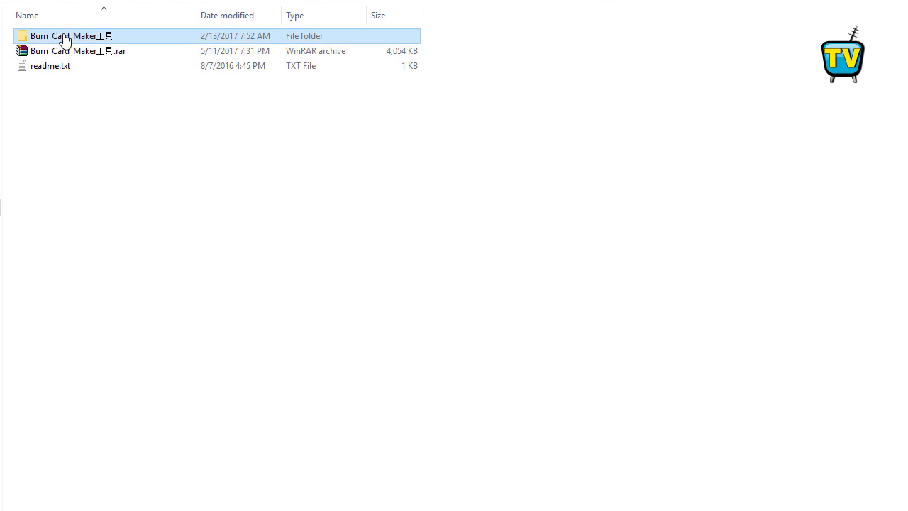
# Extract the aml_7.1 .rar archive inside the H96 Pro Plus Android 7.1 Firmware folder.
pyautogui.doubleClick(64, 39)
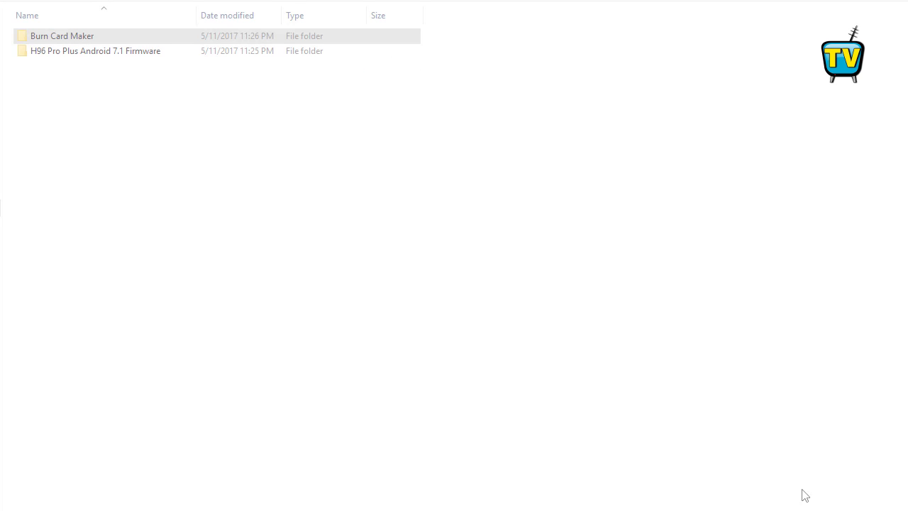
pyautogui.doubleClick(91, 54)
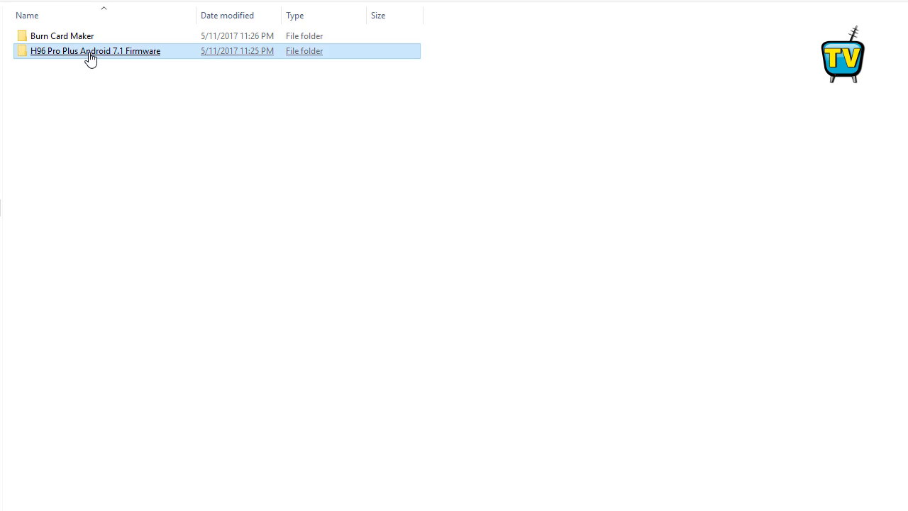
pyautogui.rightClick(74, 35)
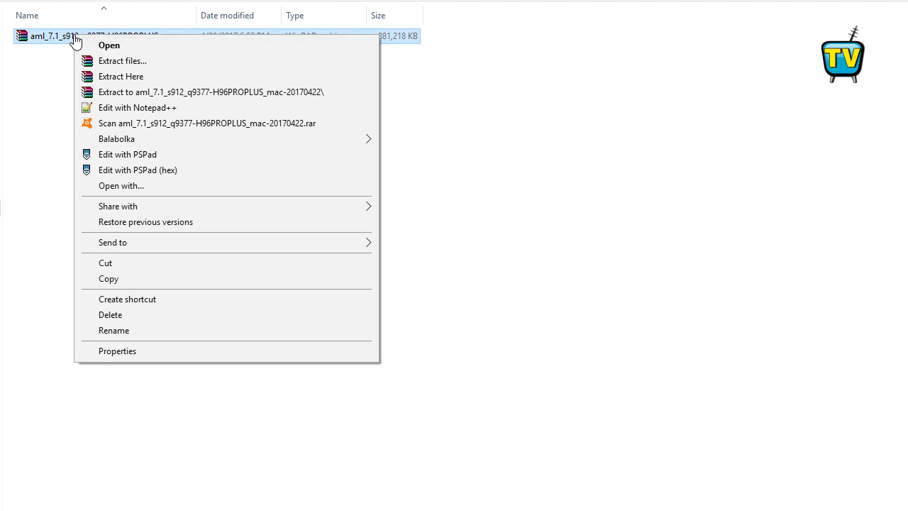
pyautogui.click(131, 78)
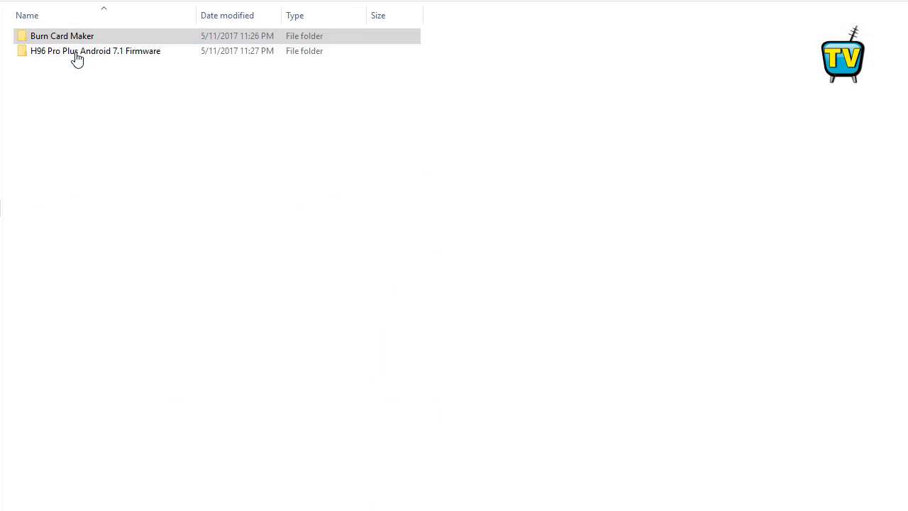
# Launch Burn_Card_Maker, choose English Version under 帮助 > 语言, and close it to restart.
pyautogui.doubleClick(62, 37)
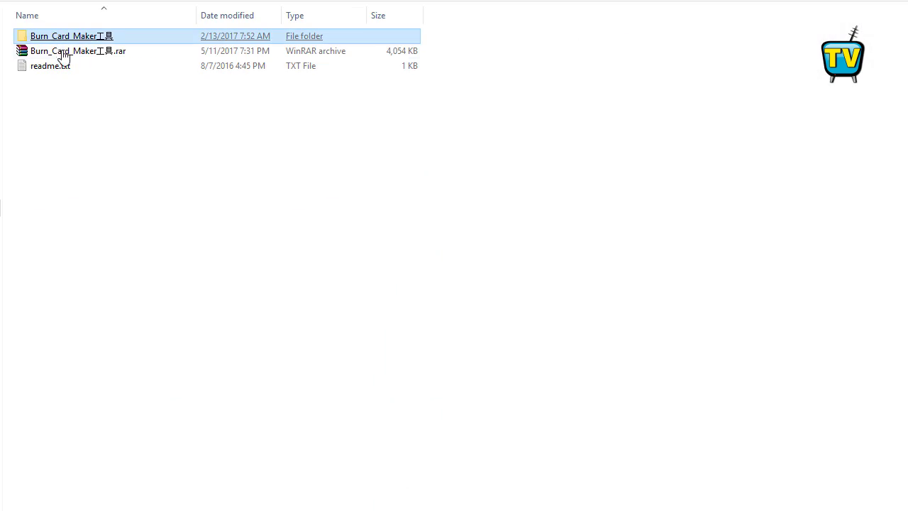
pyautogui.doubleClick(62, 36)
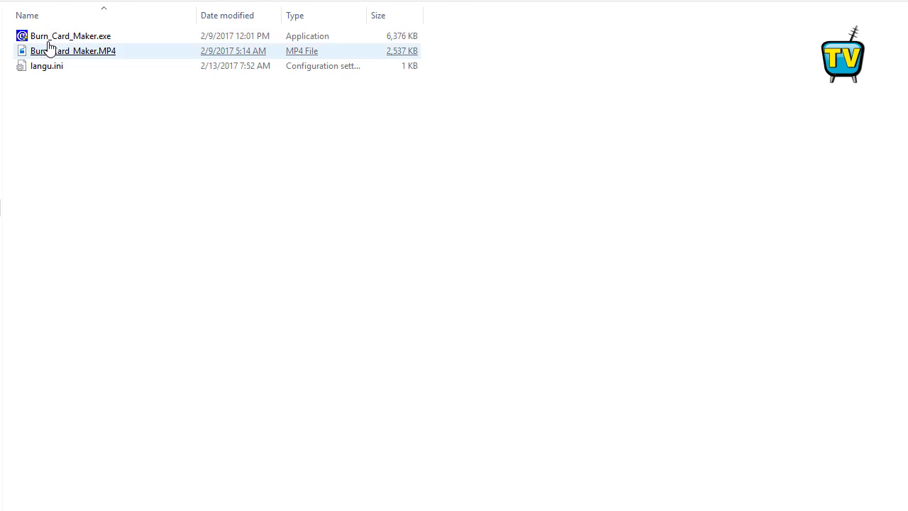
pyautogui.click(53, 39)
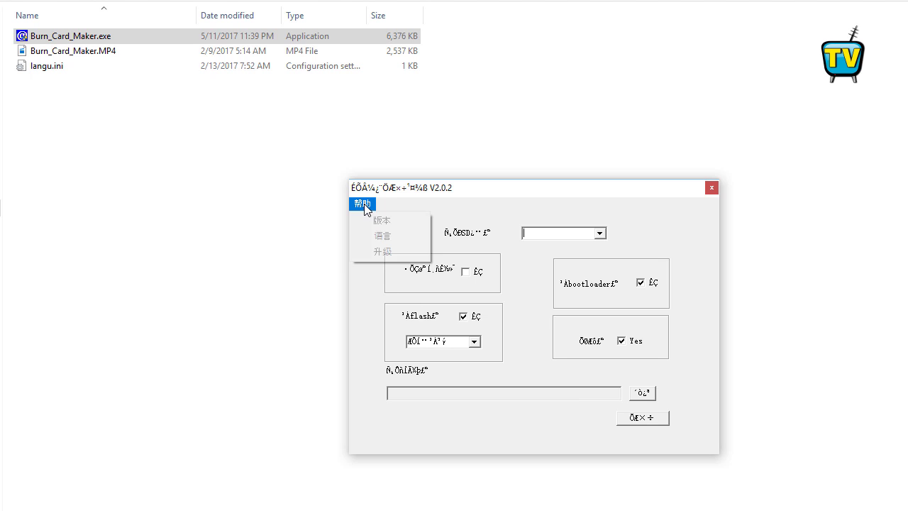
pyautogui.click(381, 238)
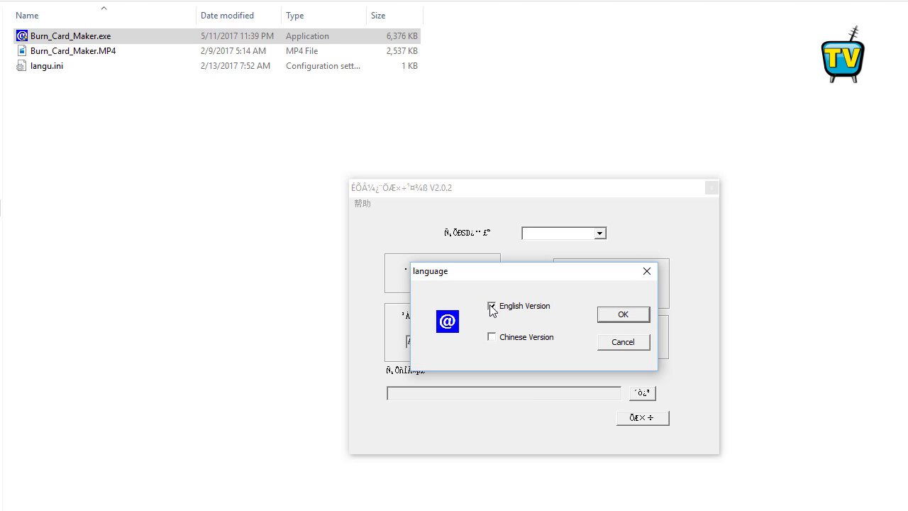
pyautogui.click(613, 315)
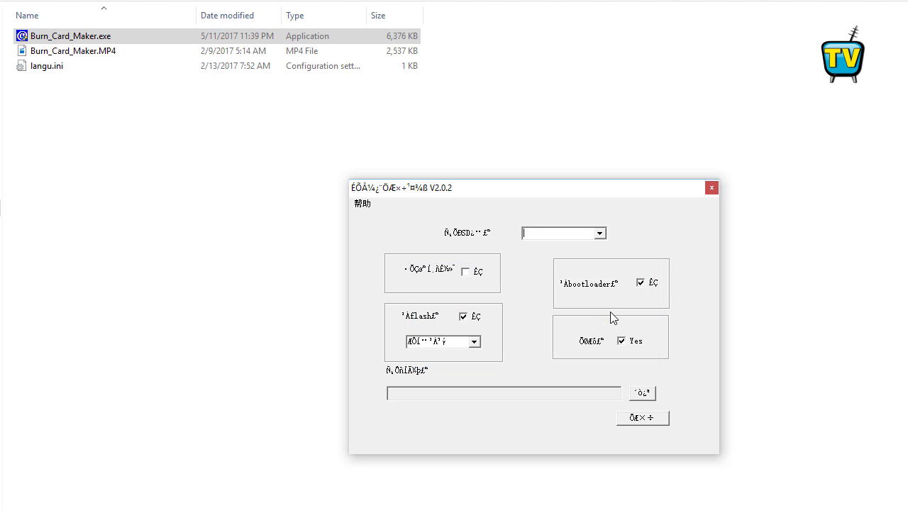
pyautogui.click(710, 188)
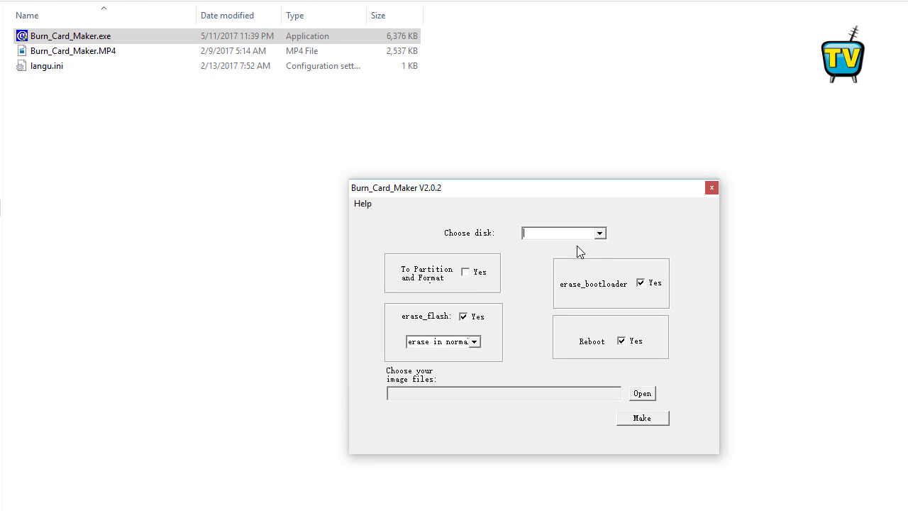
# Target SD-card2:E, load the aml_7.1 firmware image from the firmware folder, and start Make.
pyautogui.click(600, 234)
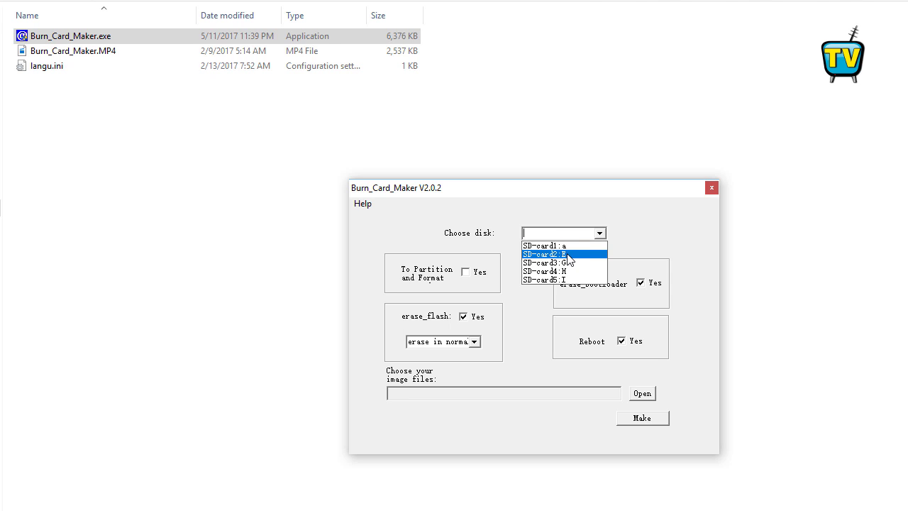
pyautogui.click(568, 254)
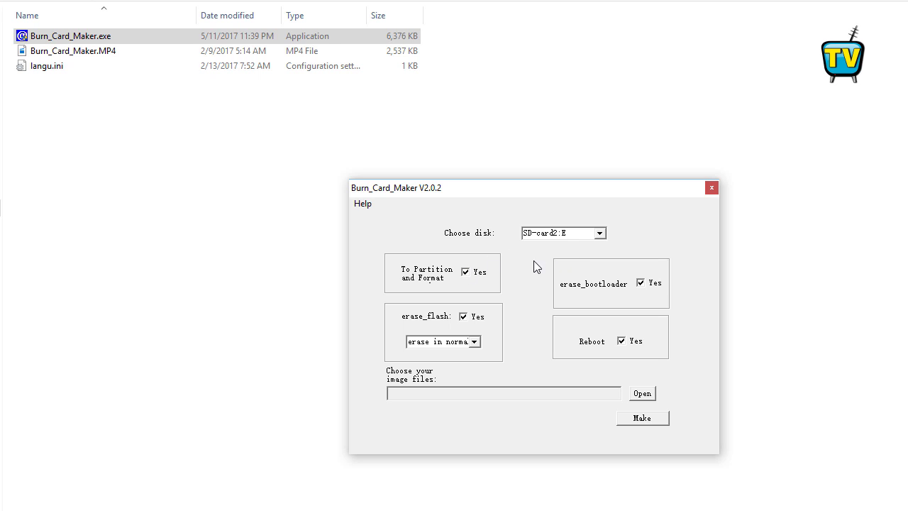
pyautogui.click(642, 394)
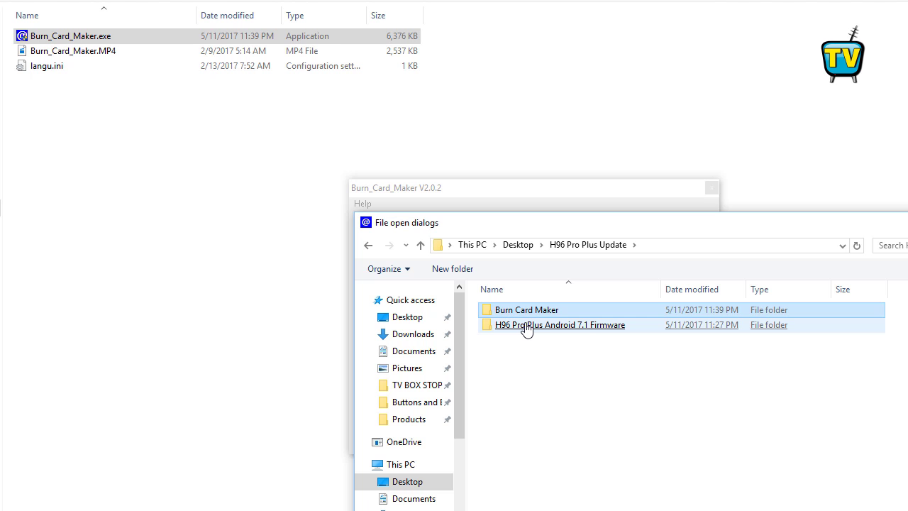
pyautogui.doubleClick(526, 327)
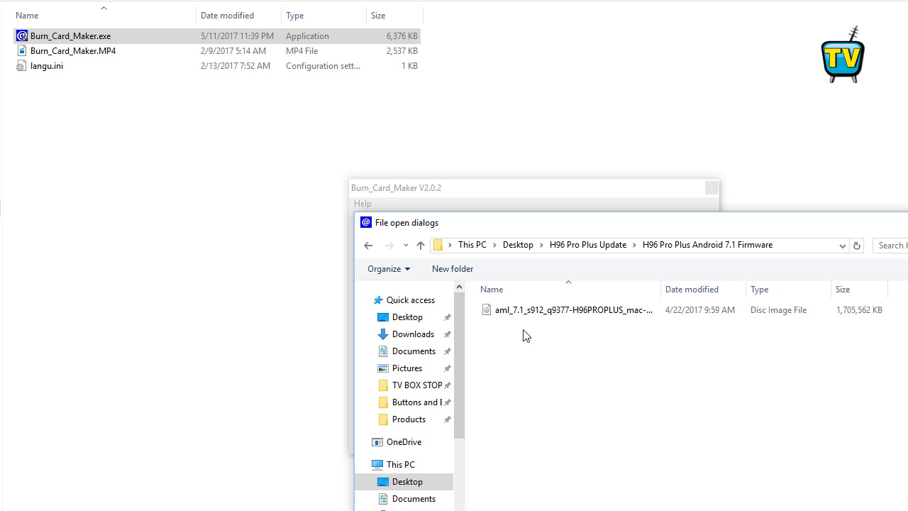
pyautogui.click(522, 311)
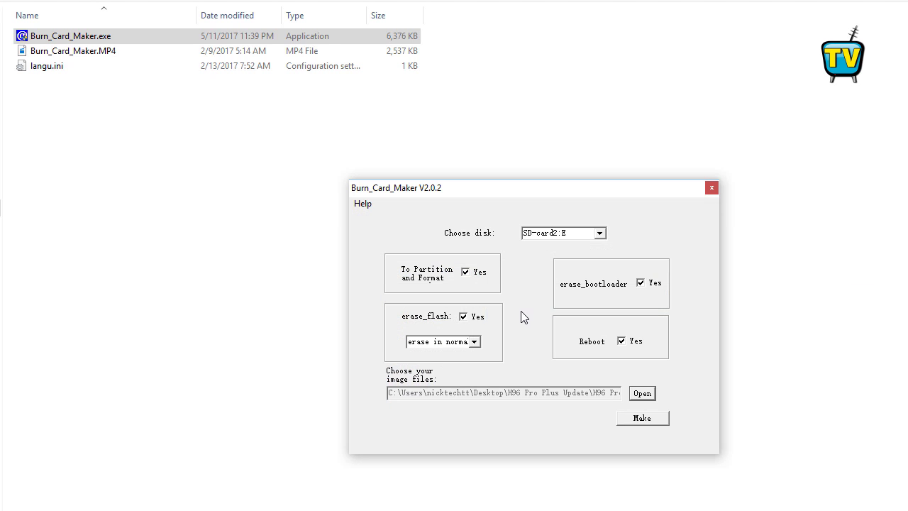
pyautogui.click(640, 418)
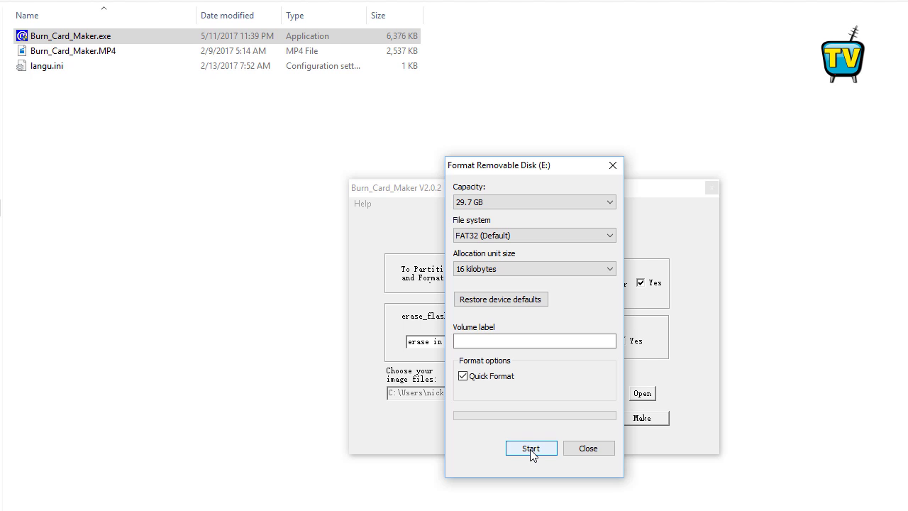
# Format Removable Disk (E:), confirming the data-erase warning and the completion notice, then close.
pyautogui.click(530, 449)
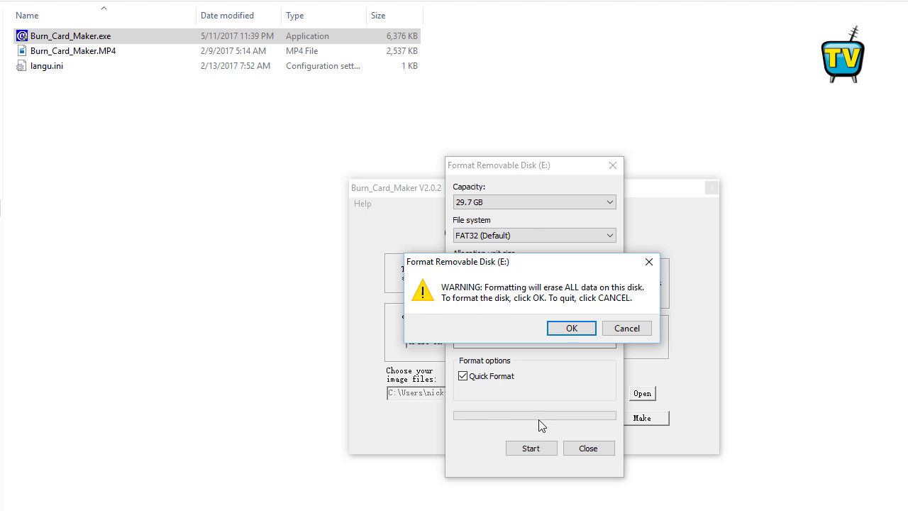
pyautogui.click(571, 329)
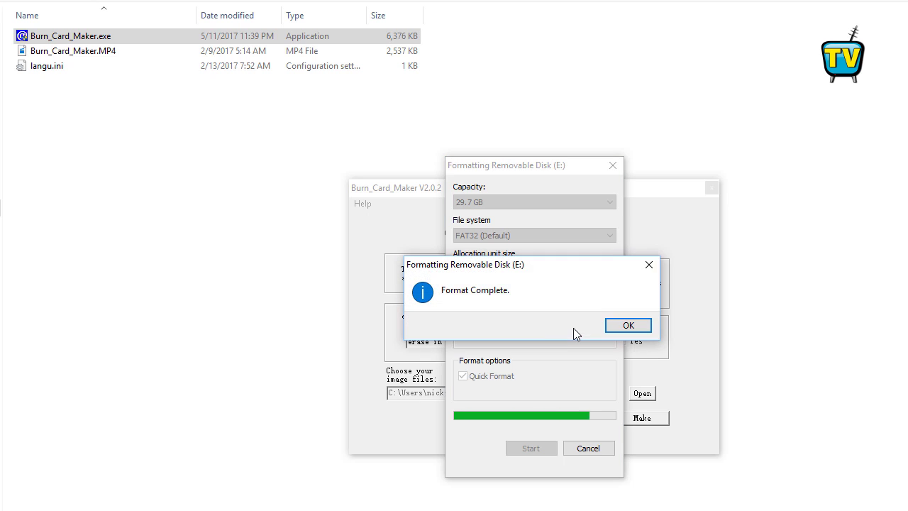
pyautogui.click(615, 327)
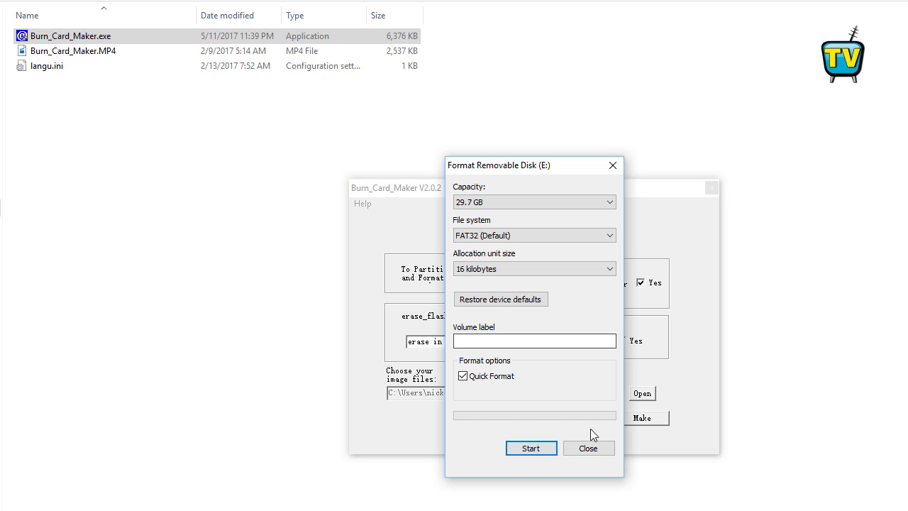
pyautogui.click(584, 447)
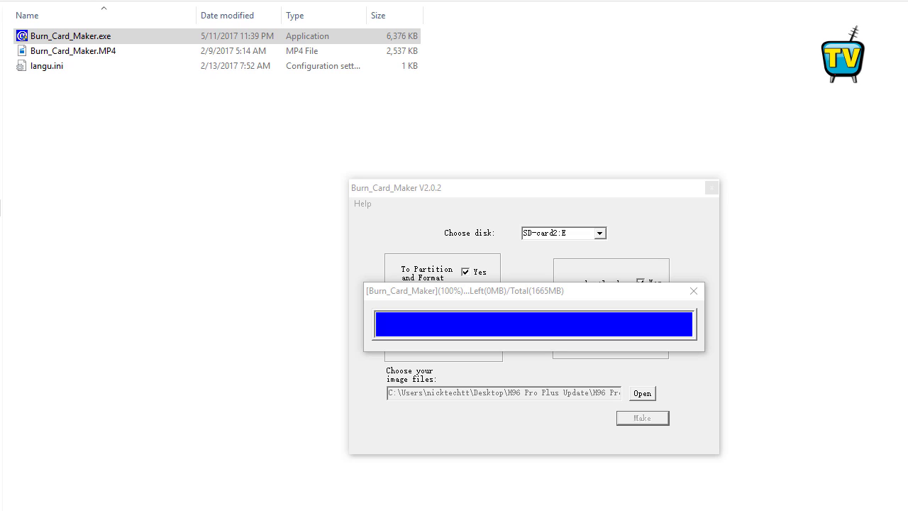
# Move the Success message up into view and acknowledge it with OK.
pyautogui.click(529, 275)
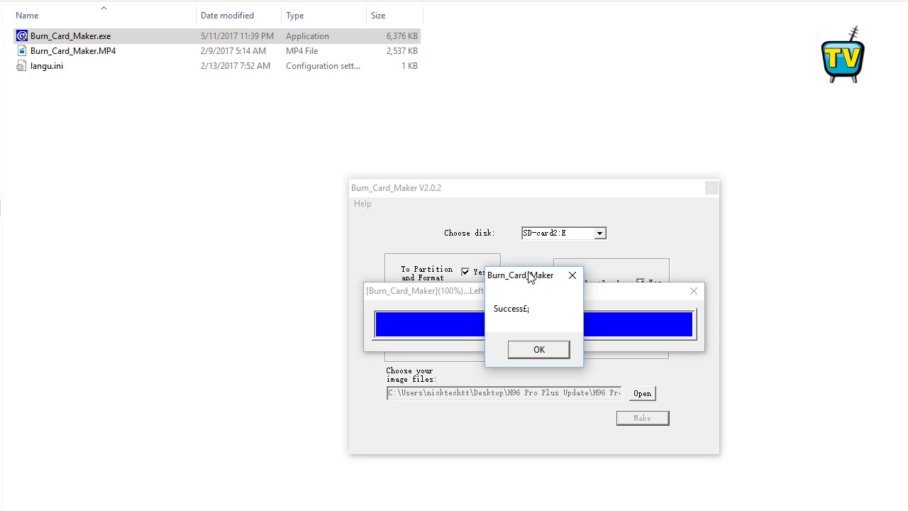
pyautogui.moveTo(539, 280); pyautogui.dragTo(545, 251)
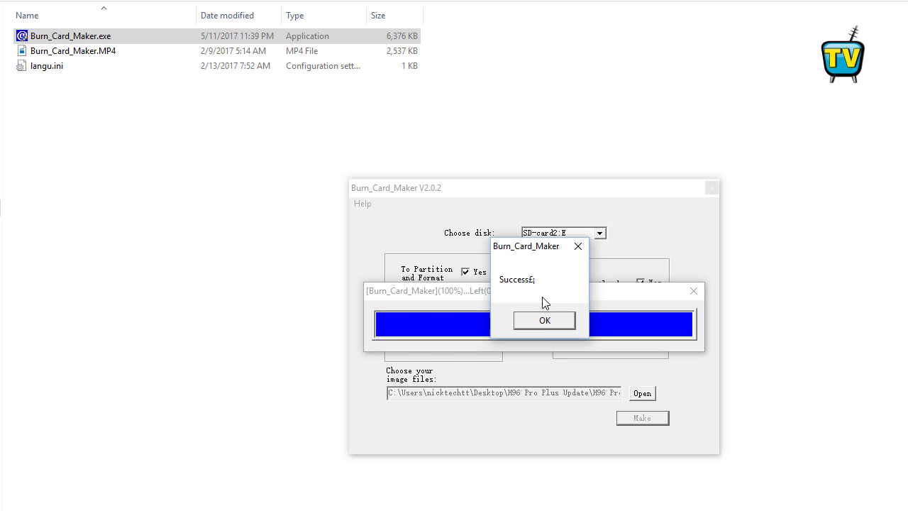
pyautogui.click(543, 321)
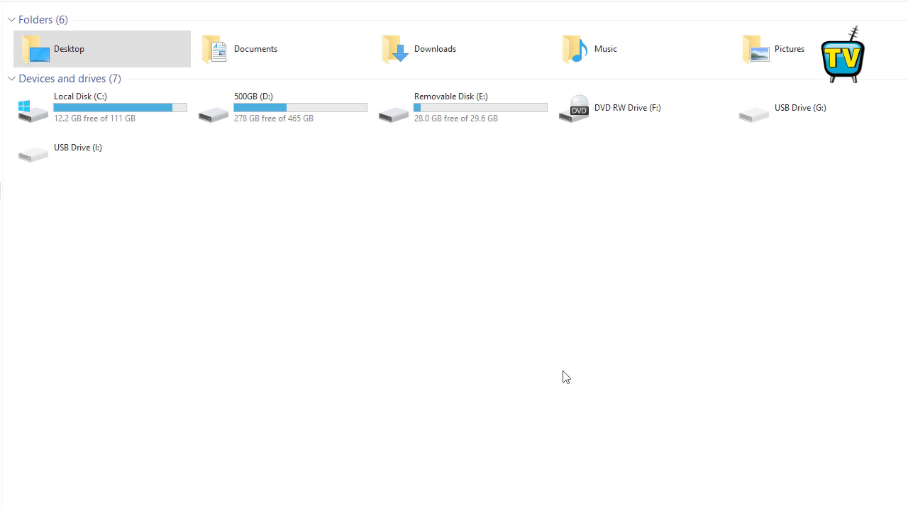
# Eject Removable Disk (E:) from its context menu in This PC.
pyautogui.click(452, 110)
pyautogui.rightClick(451, 100)
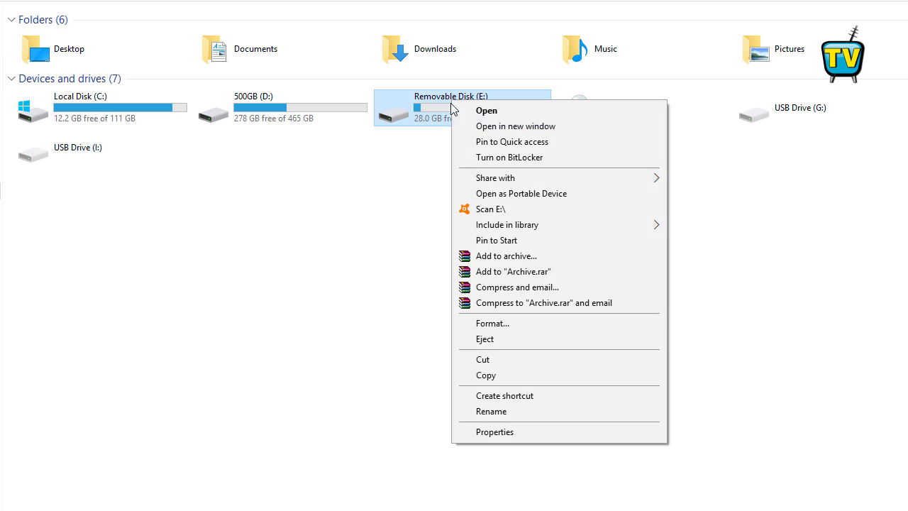
pyautogui.click(494, 339)
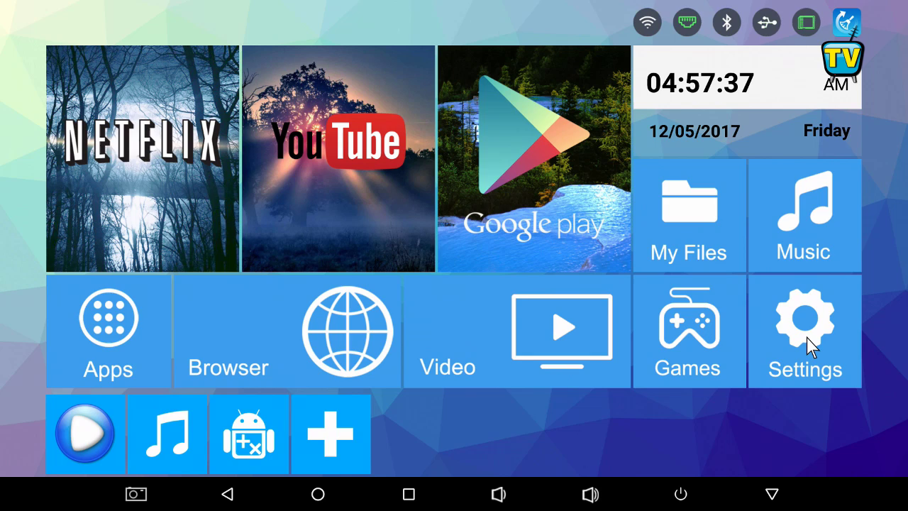
# Open the box's settings panel and go to its About section.
pyautogui.click(806, 337)
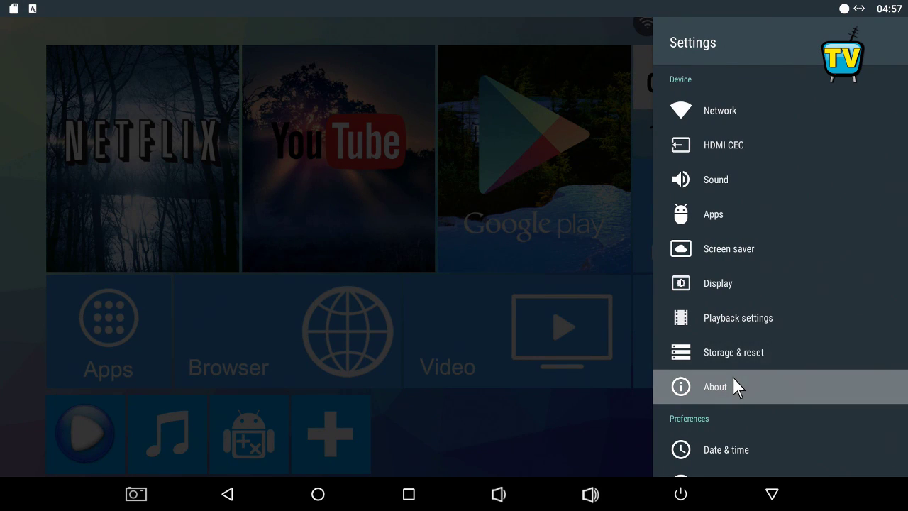
pyautogui.scroll(-3, 732, 377)
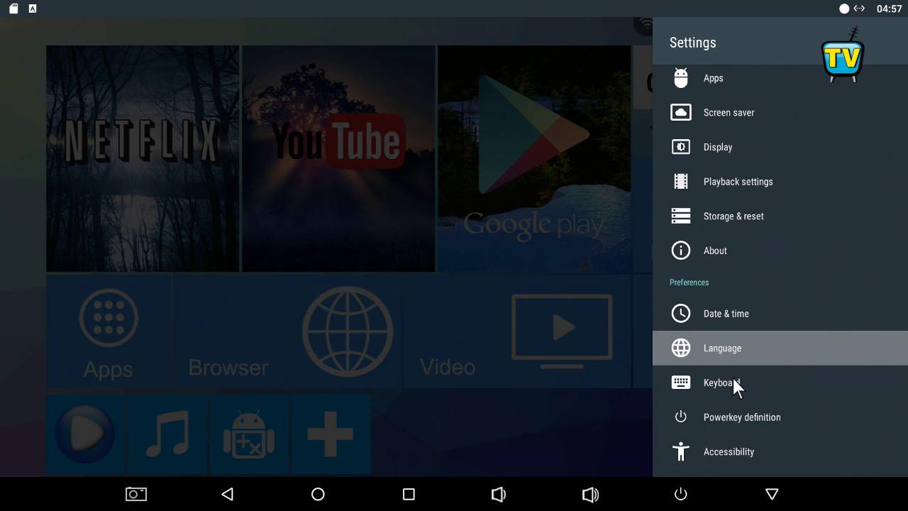
pyautogui.scroll(-5, 733, 377)
pyautogui.scroll(6, 736, 370)
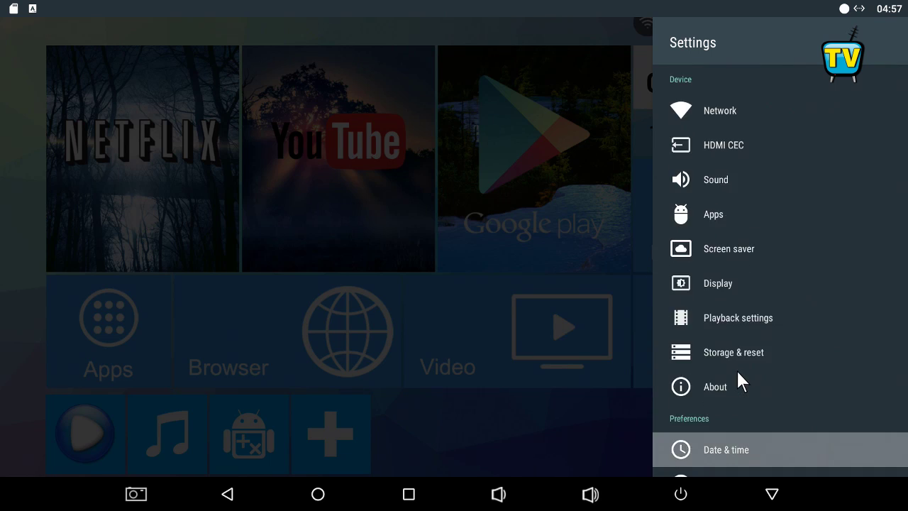
pyautogui.scroll(-10, 737, 371)
pyautogui.scroll(6, 731, 388)
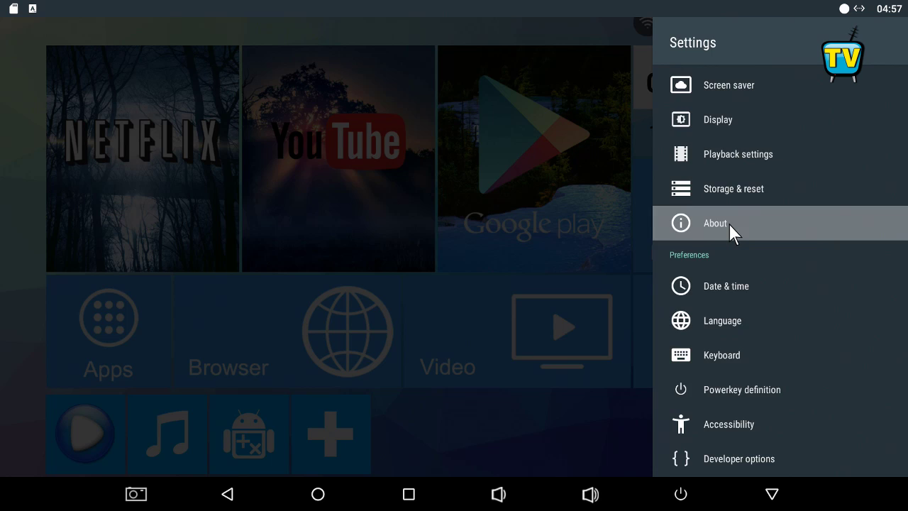
pyautogui.click(728, 222)
pyautogui.scroll(-2, 722, 294)
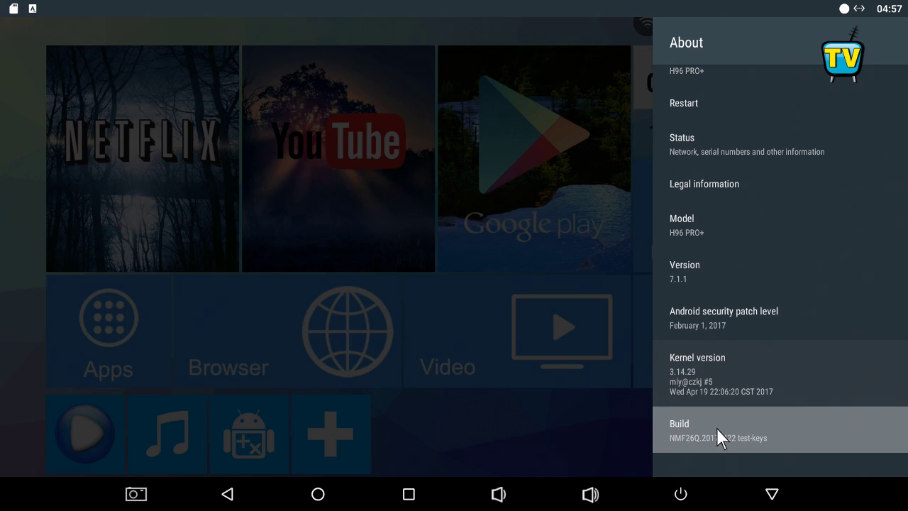
# Tap the Build entry four times, then view About media box showing Android 7.1.1.
pyautogui.click(706, 432)
pyautogui.click(705, 435)
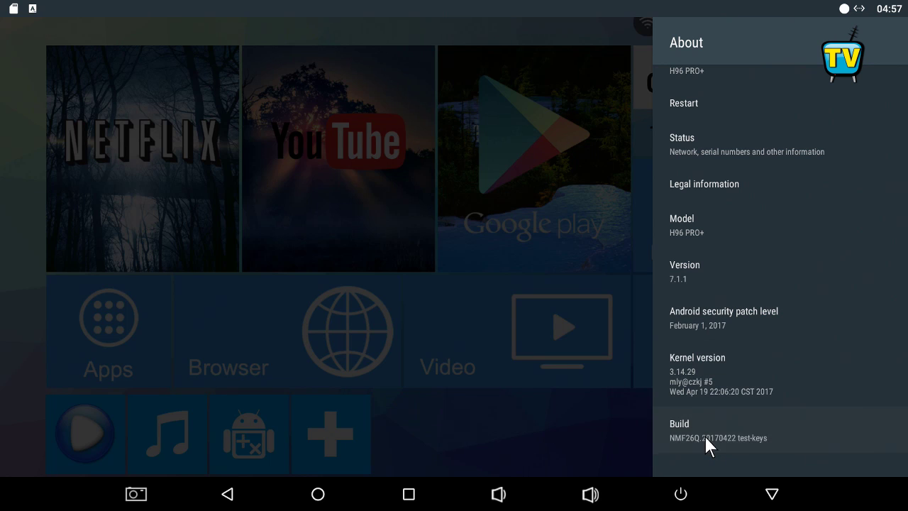
pyautogui.click(704, 435)
pyautogui.click(704, 437)
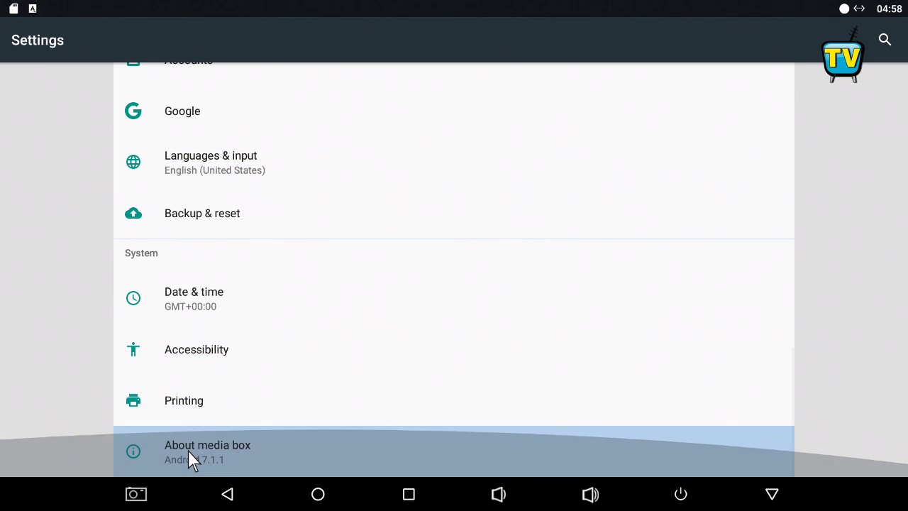
pyautogui.click(187, 454)
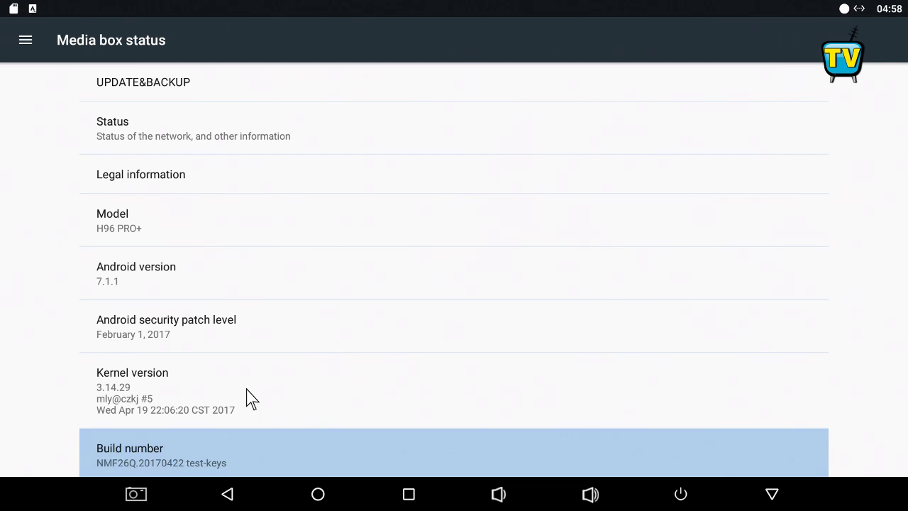
pyautogui.scroll(1, 266, 331)
pyautogui.scroll(-2, 262, 330)
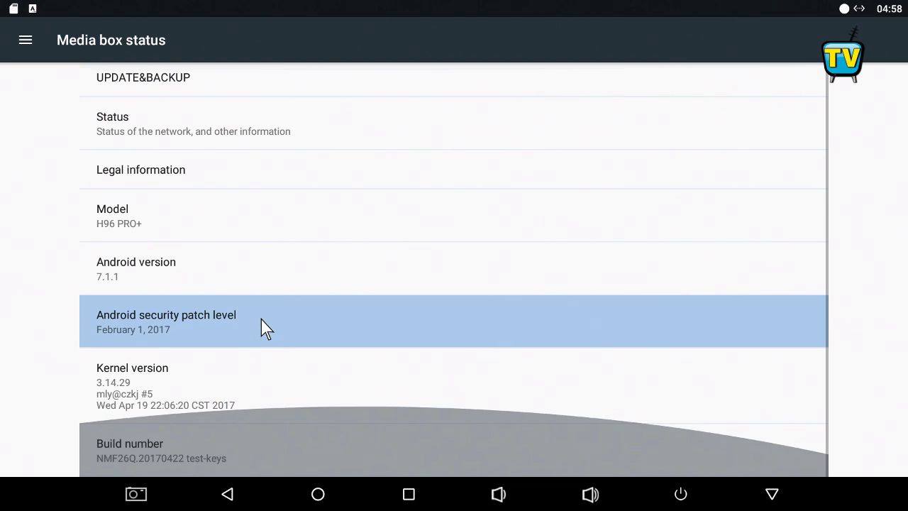
# Return to the launcher, open the Apps list and launch Root Check.
pyautogui.click(321, 498)
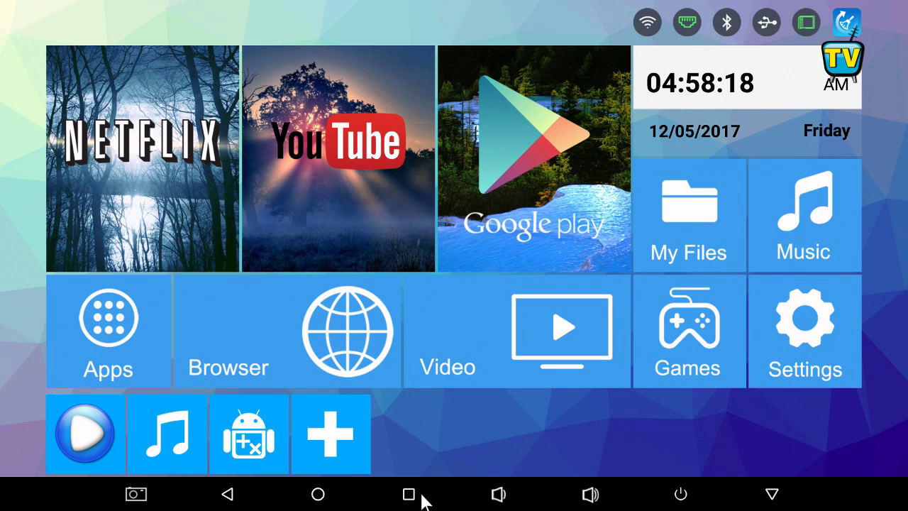
pyautogui.click(148, 349)
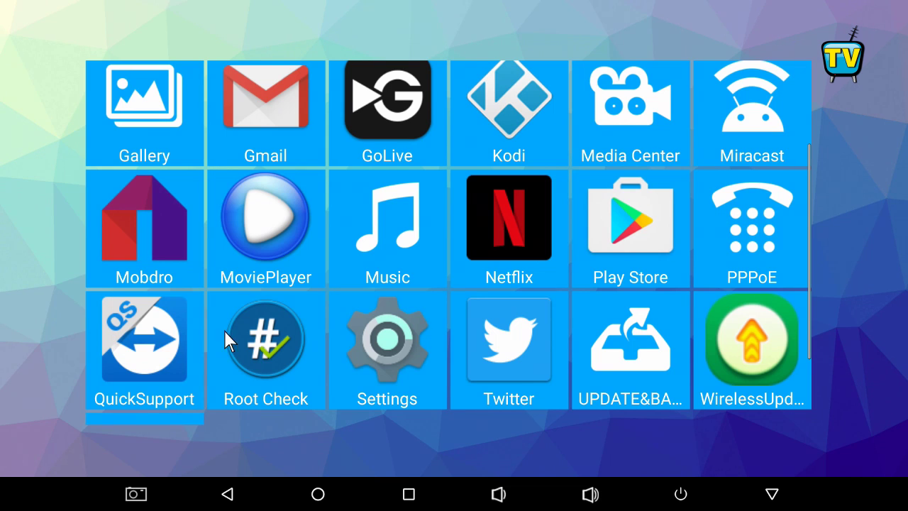
pyautogui.click(262, 349)
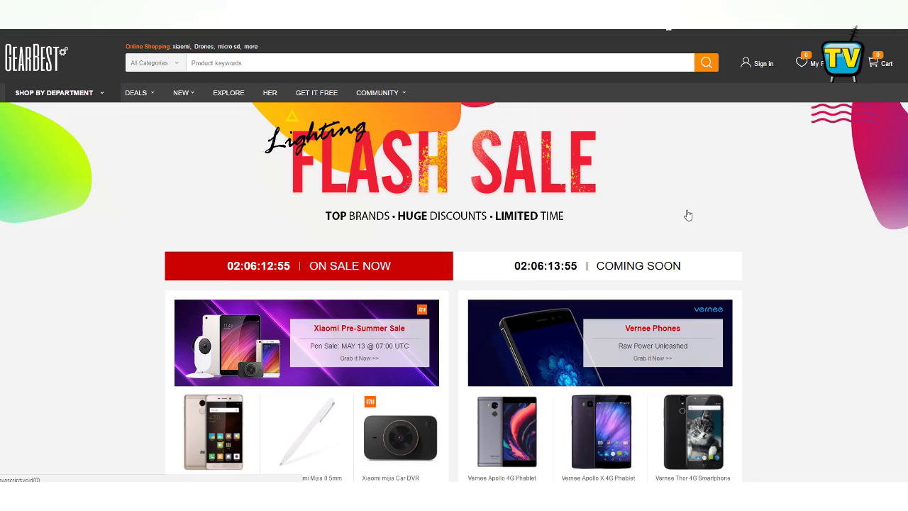
# Scroll down the Flash Sale page to the Anet 3D printer and KZ earphone deals.
pyautogui.scroll(-4, 687, 214)
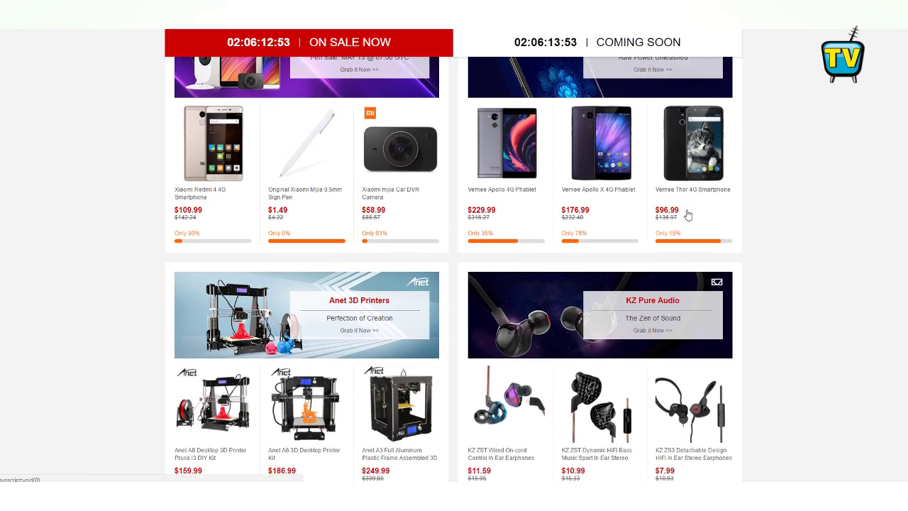
pyautogui.scroll(-2, 687, 215)
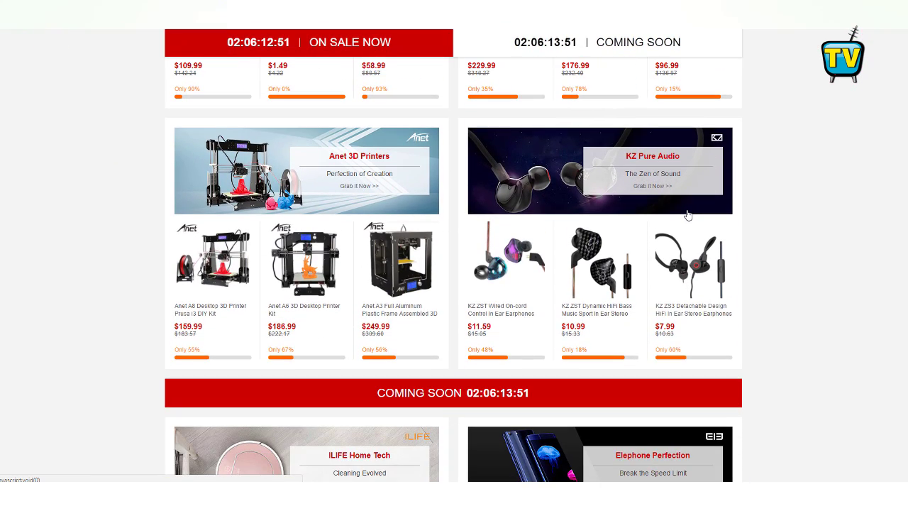